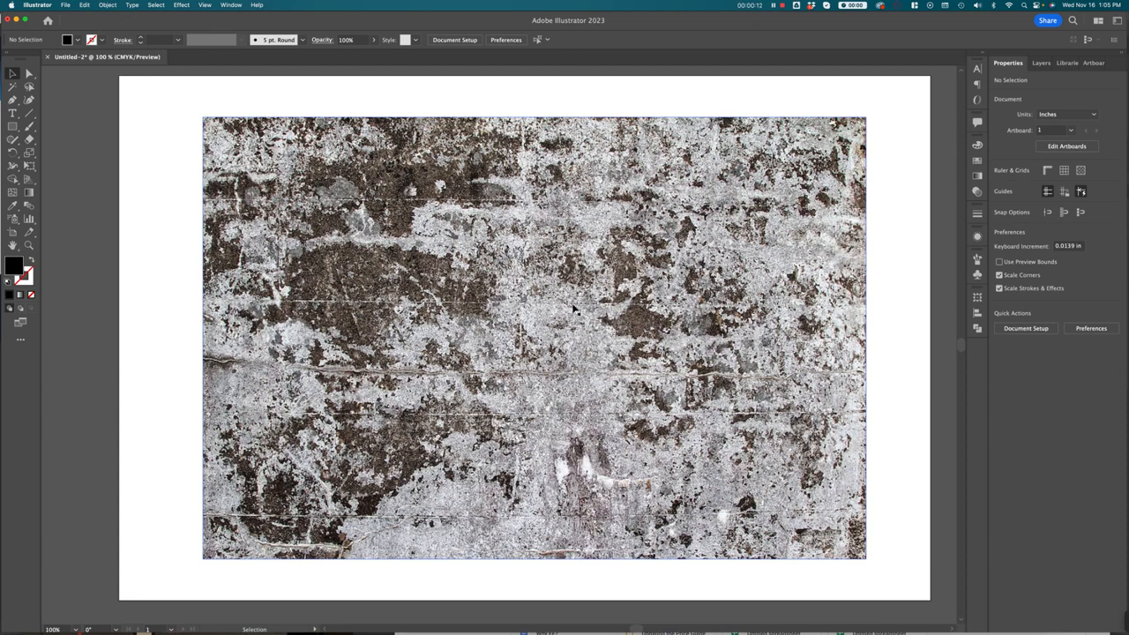
- Rasterize the concrete photo in CMYK at Screen (72 ppi) resolution with a white background
click(495, 320)
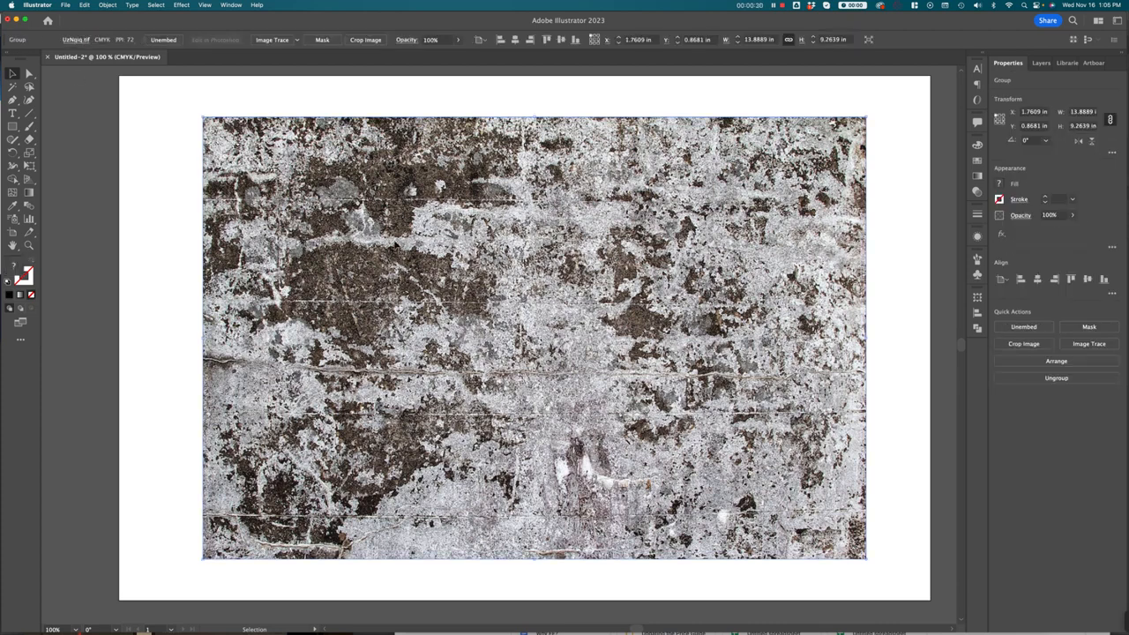
click(108, 5)
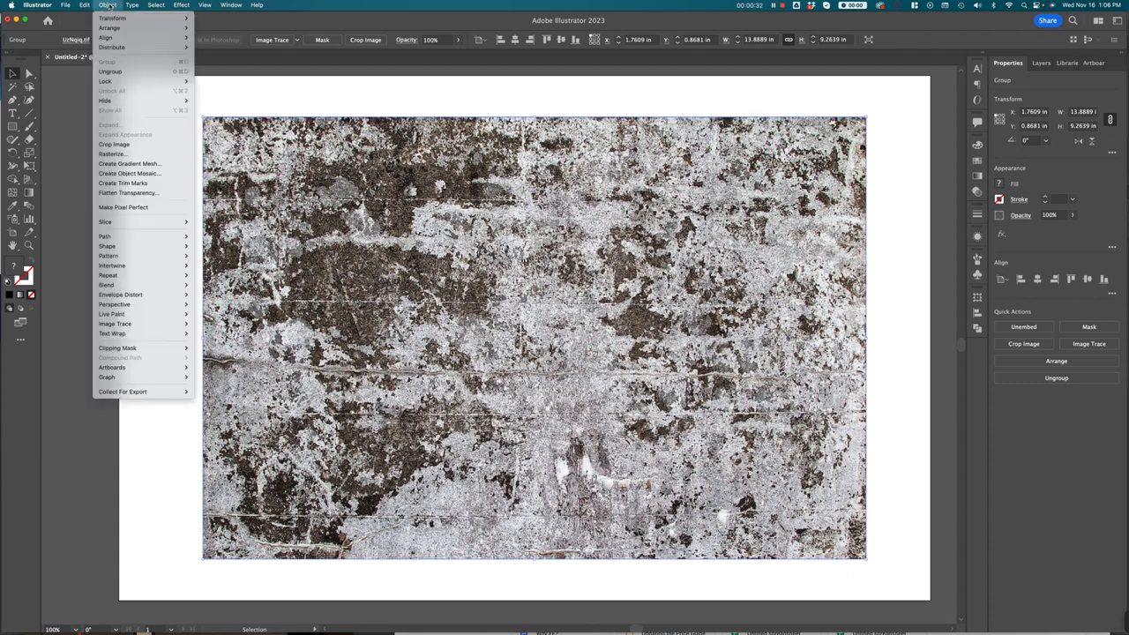
click(125, 155)
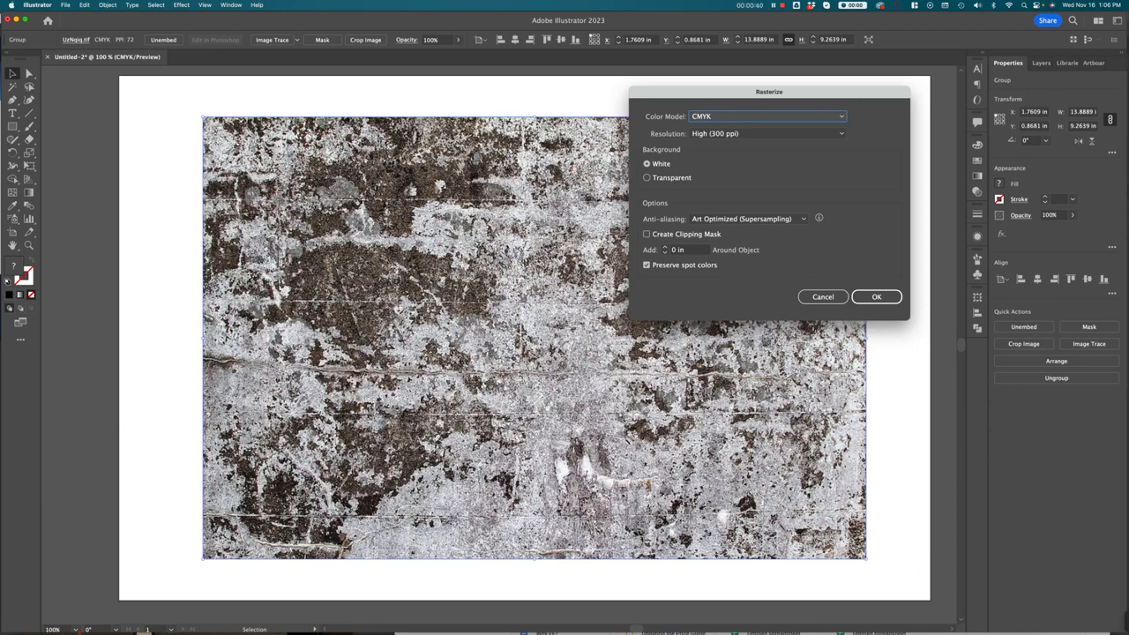
click(880, 297)
click(753, 134)
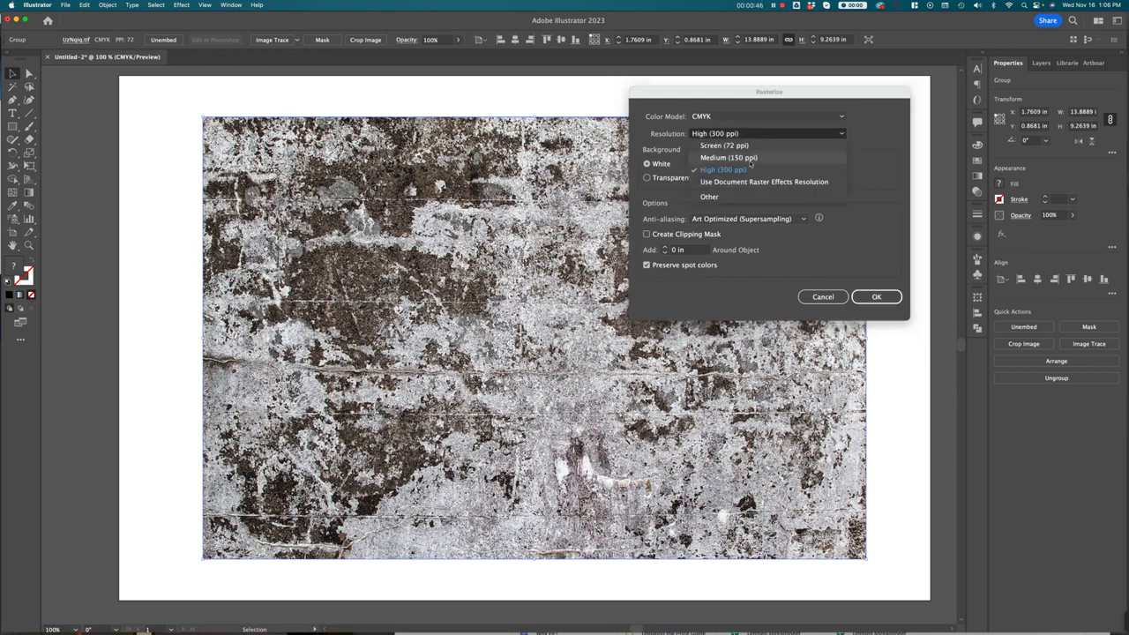
click(741, 146)
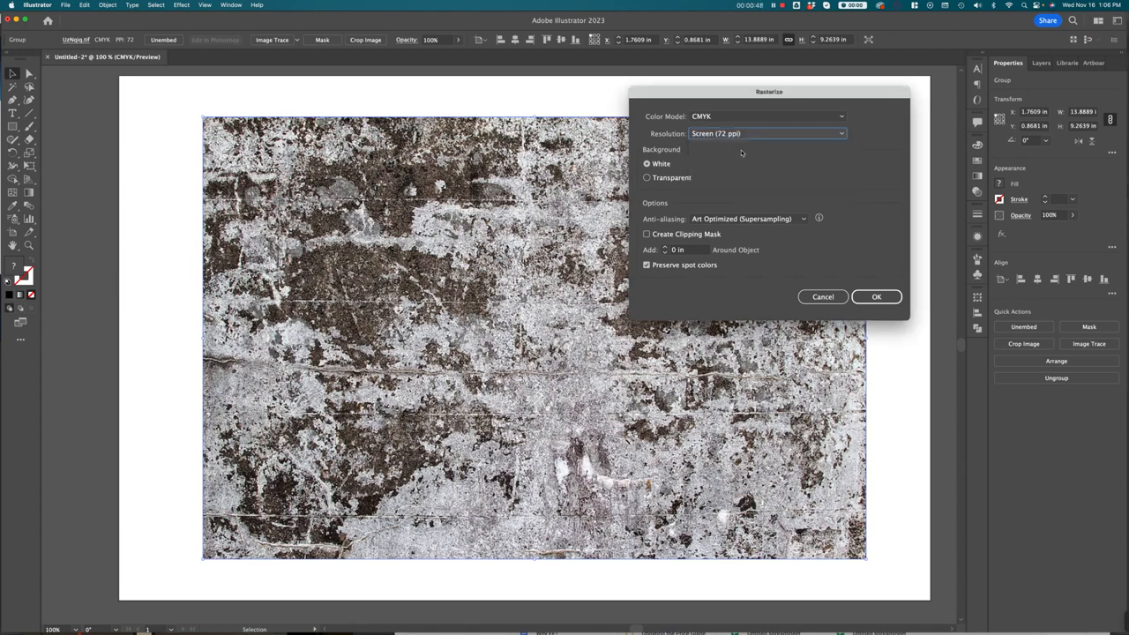
click(877, 296)
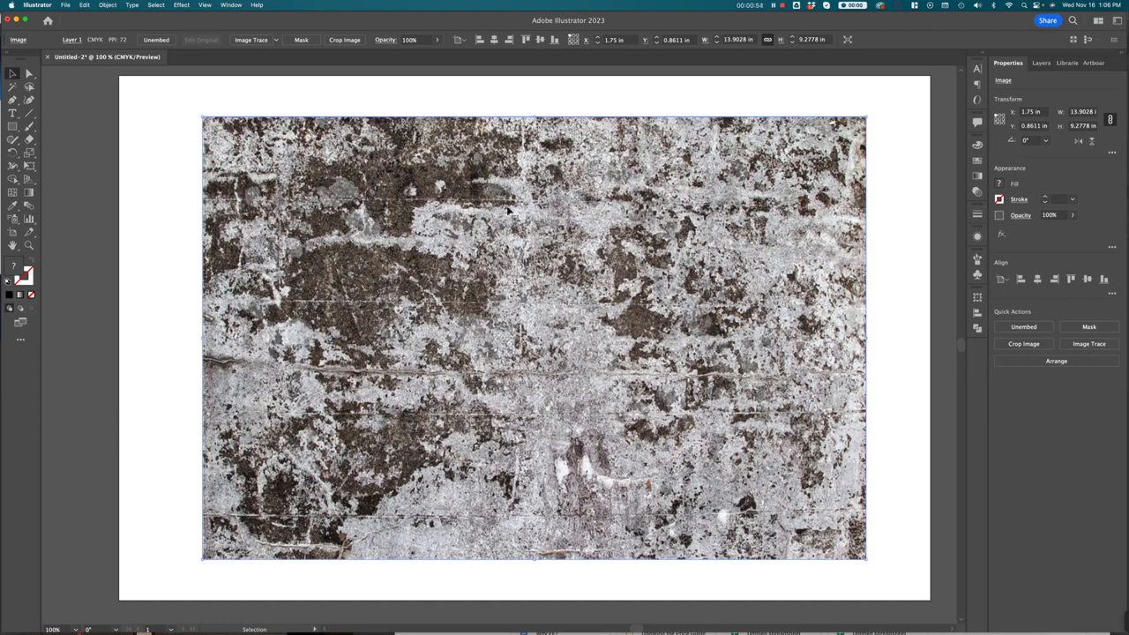
click(463, 96)
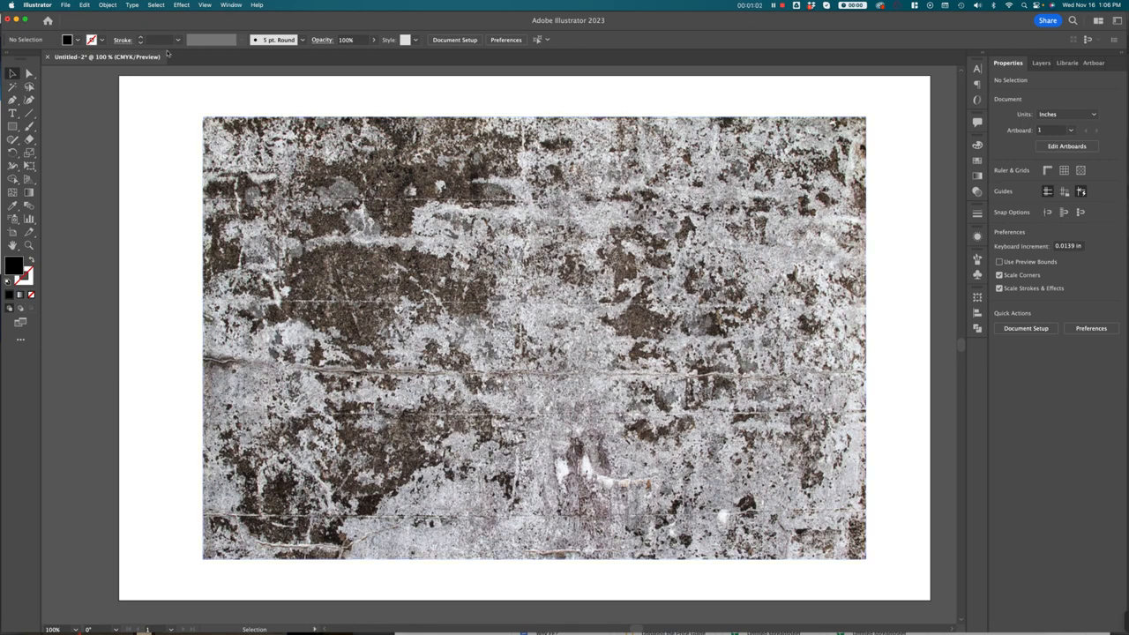
- Show the Image Trace settings and place them clear of the photo
click(231, 5)
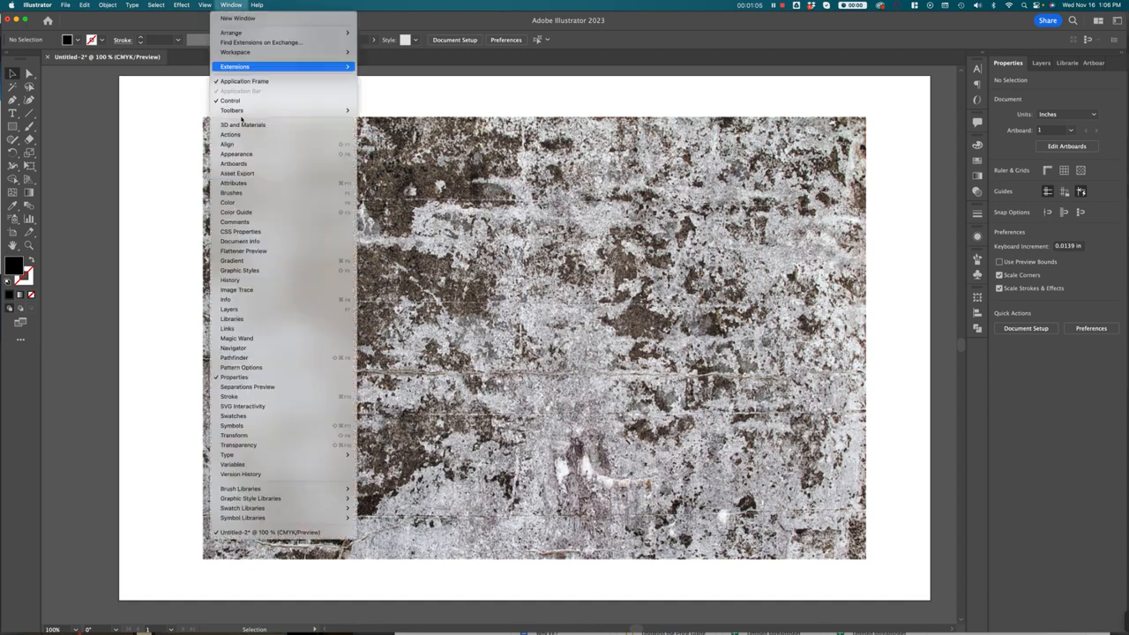
click(239, 290)
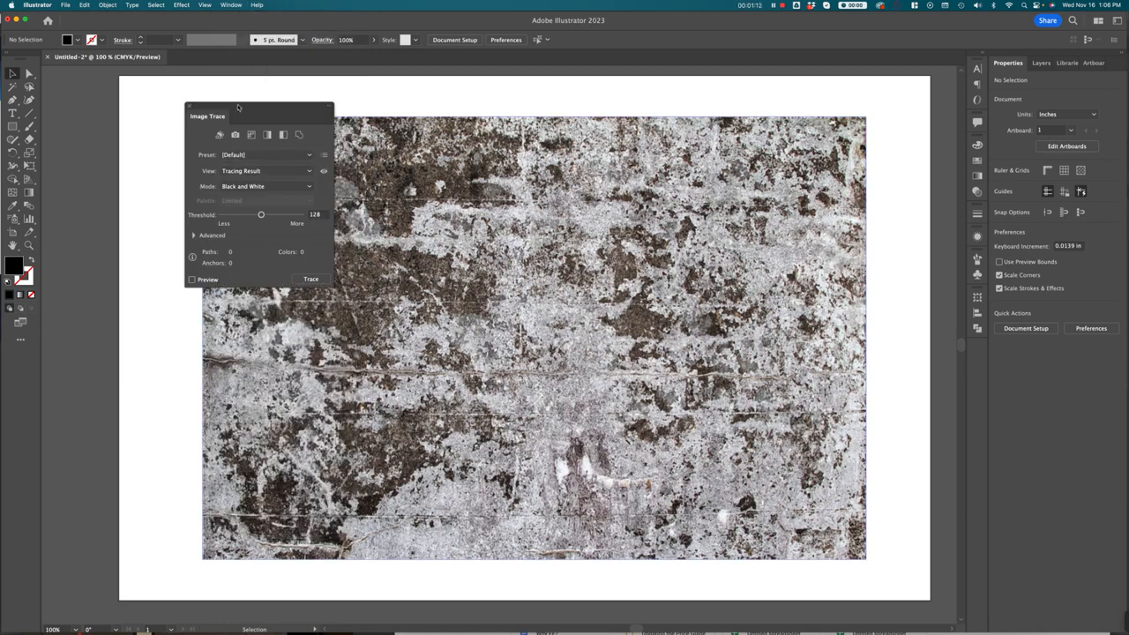
drag(237, 107, 102, 81)
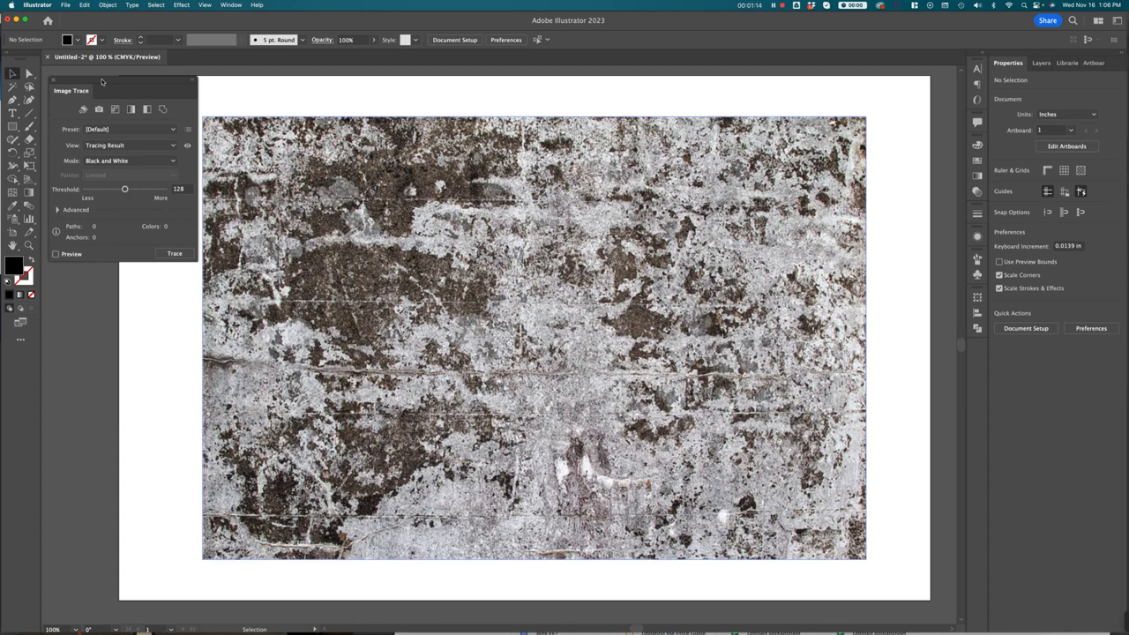
scroll(480, 281, left, 3)
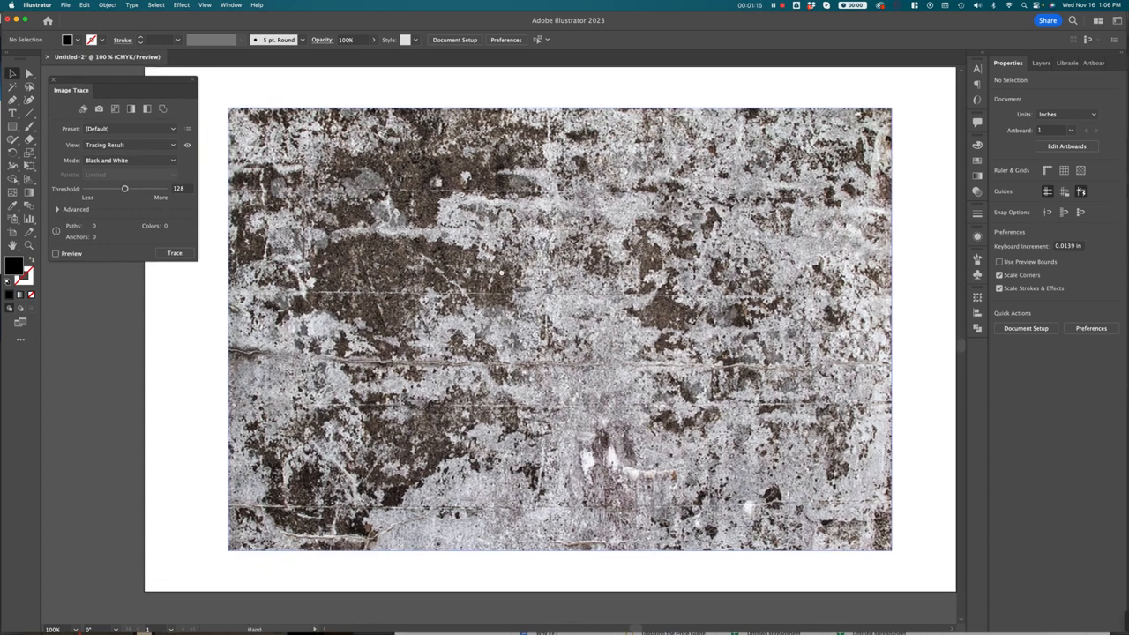
- Make an image trace of the rasterized photo with the default black-and-white settings
click(482, 268)
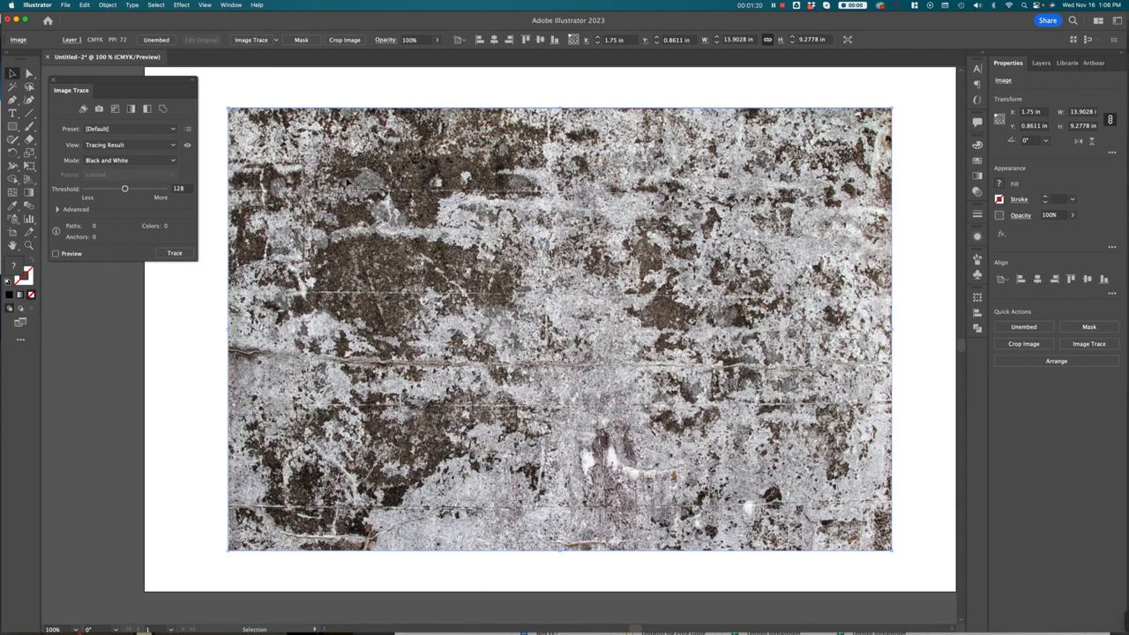
click(107, 5)
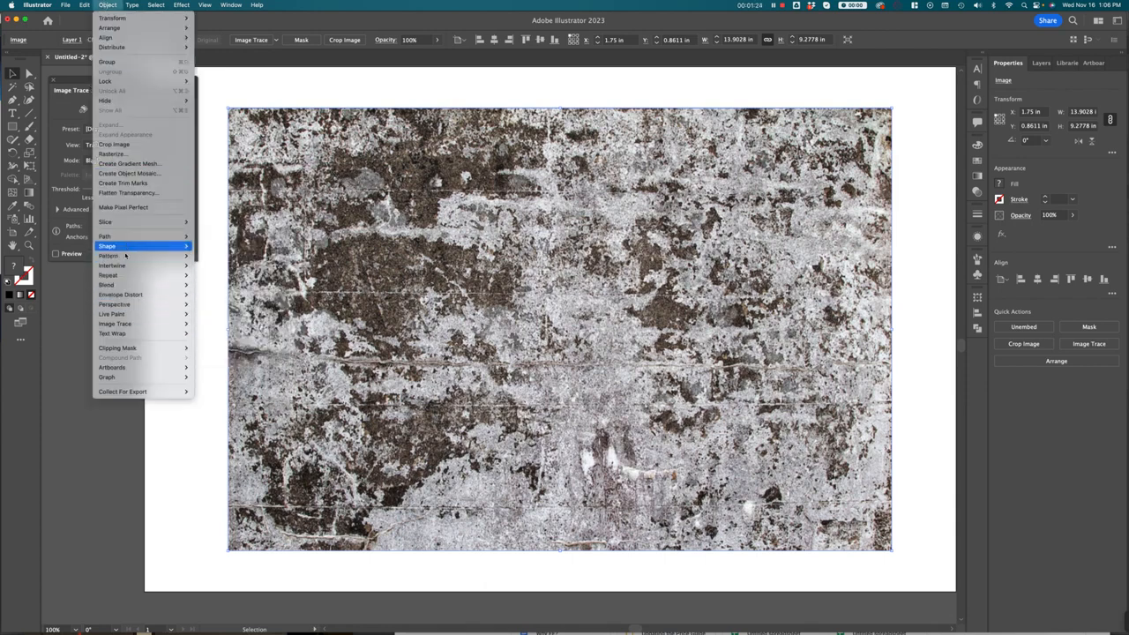
mouse_move(125, 283)
mouse_move(128, 324)
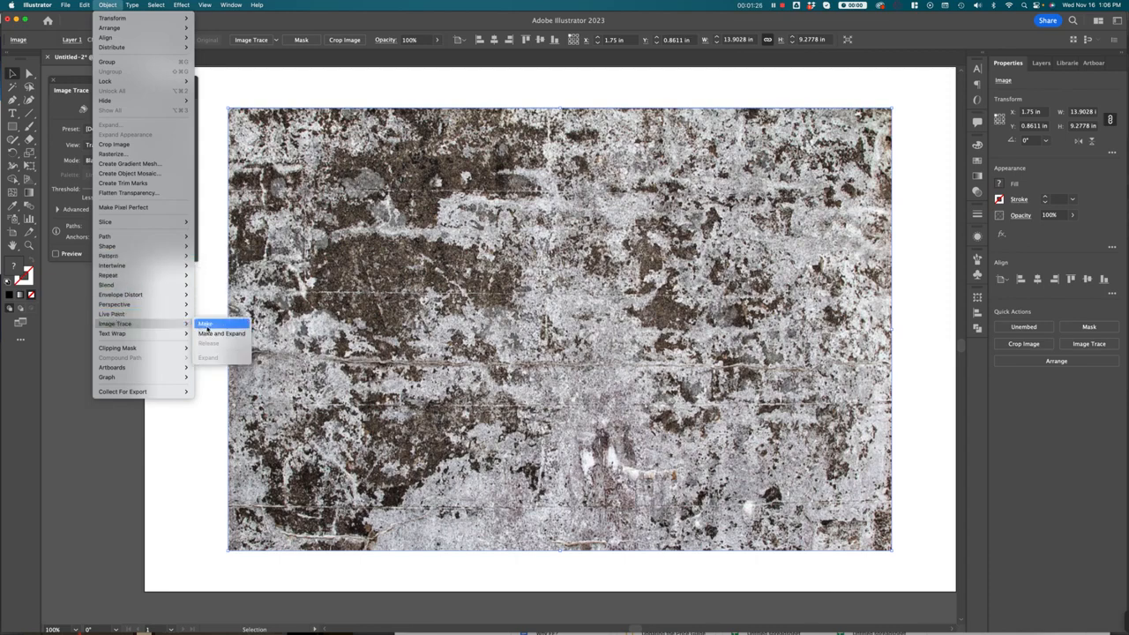
click(206, 327)
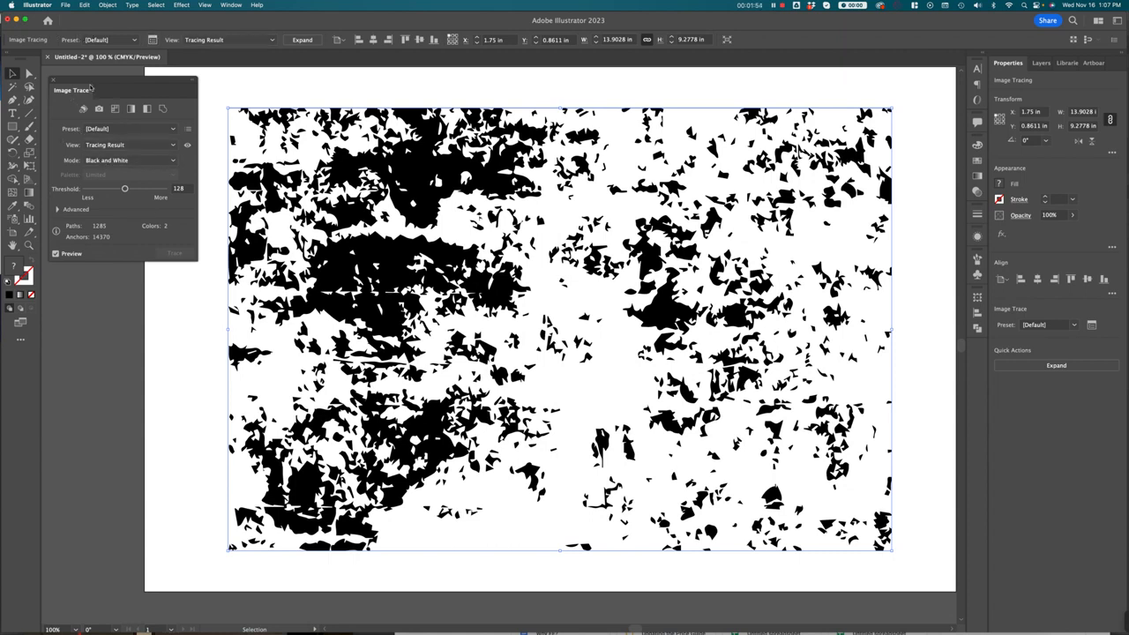
- Apply the 3 Colors preset to the trace and expand it into vector paths
click(137, 131)
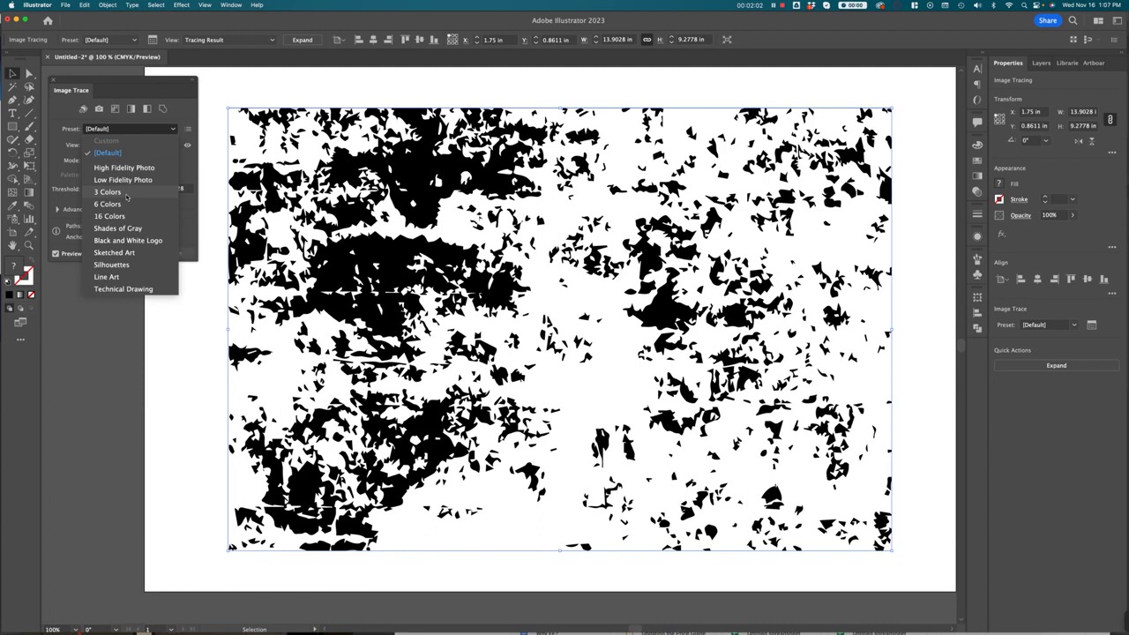
click(125, 192)
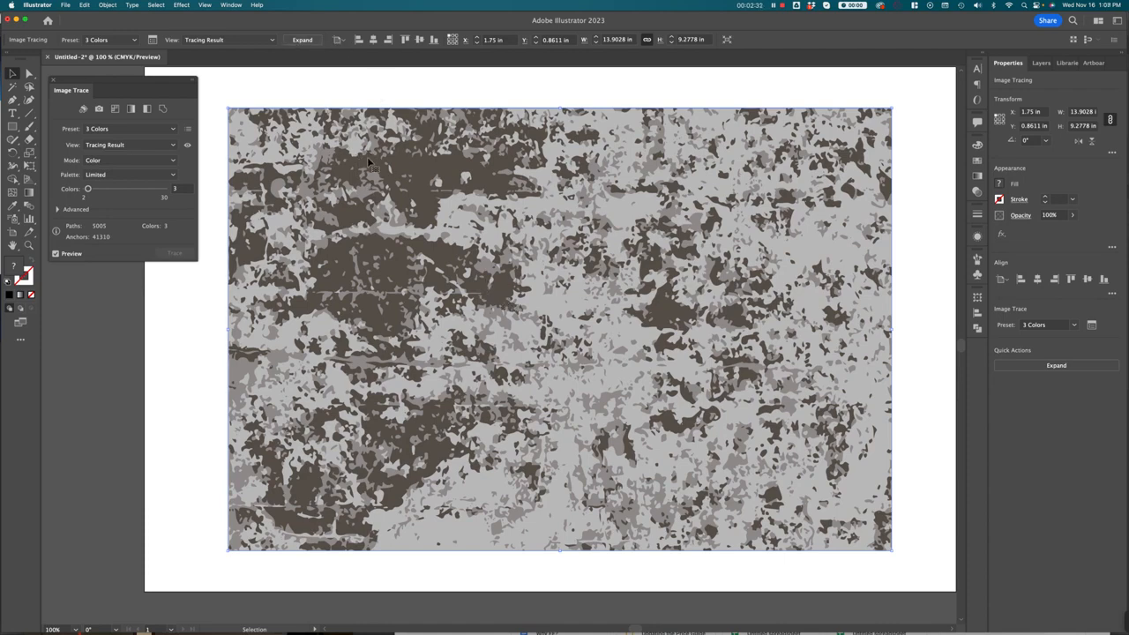
click(303, 41)
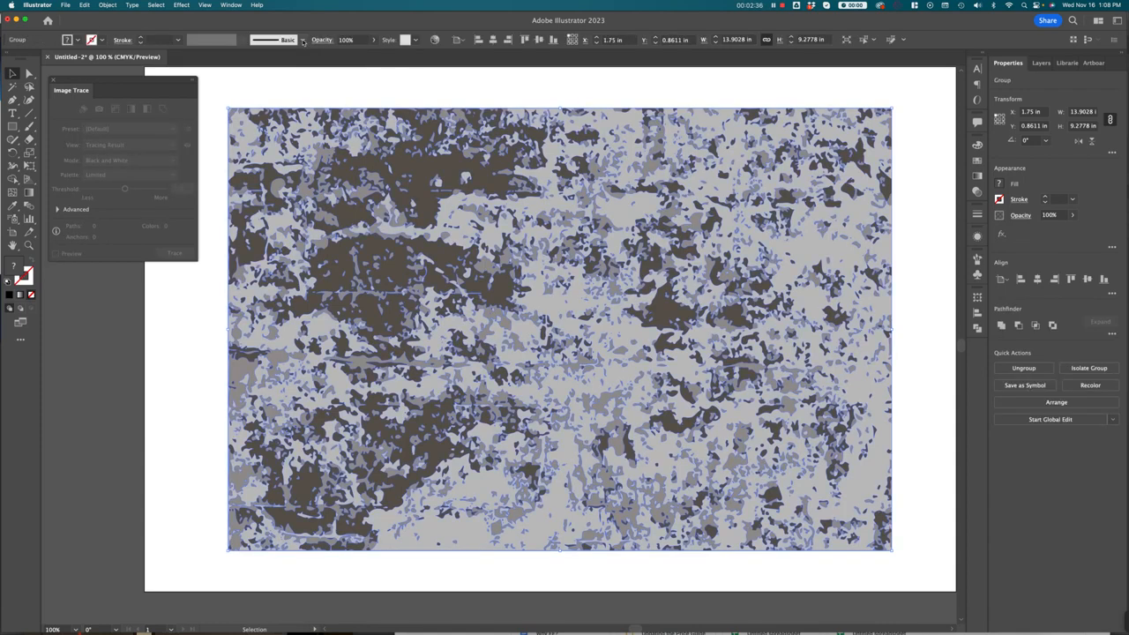
click(471, 95)
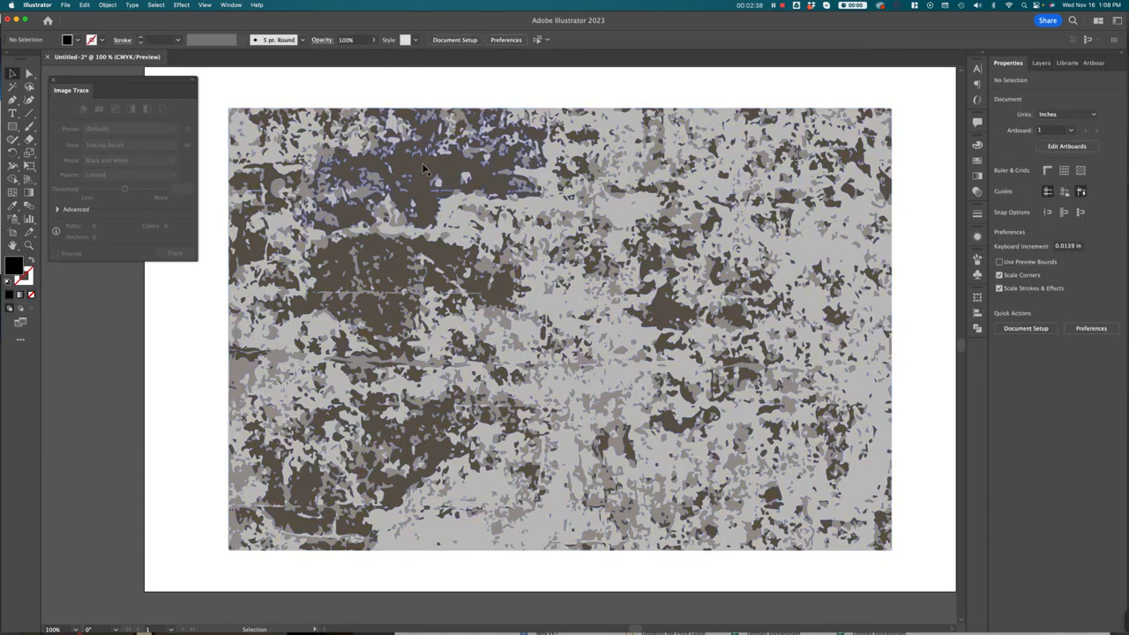
- Examine the paths of the expanded texture in Outline view and return to Preview
click(396, 227)
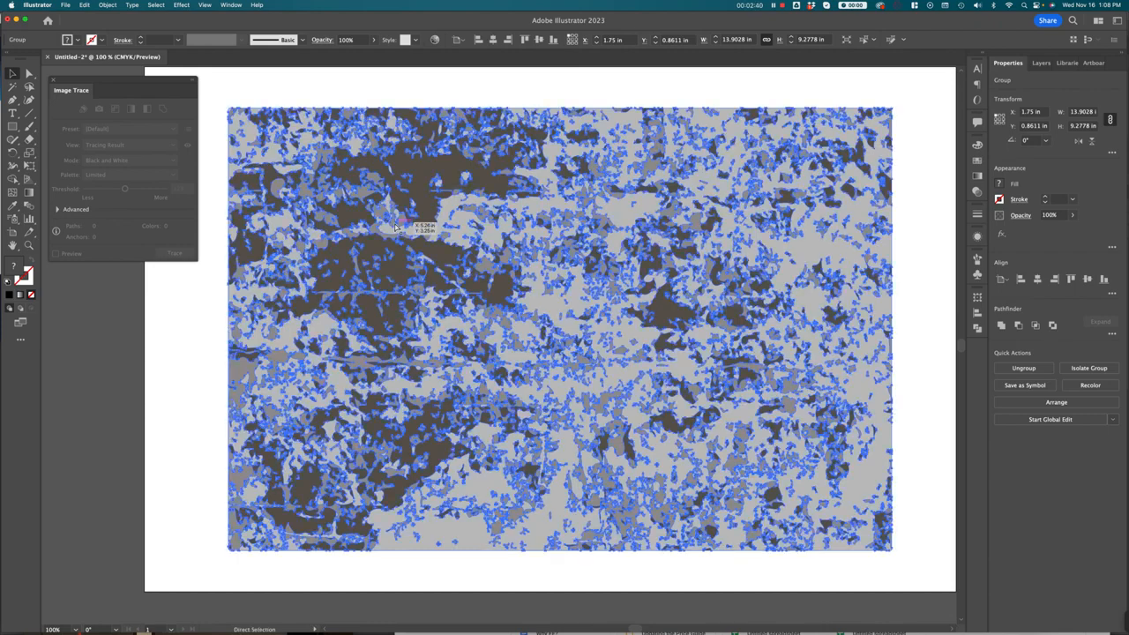
key(super+y)
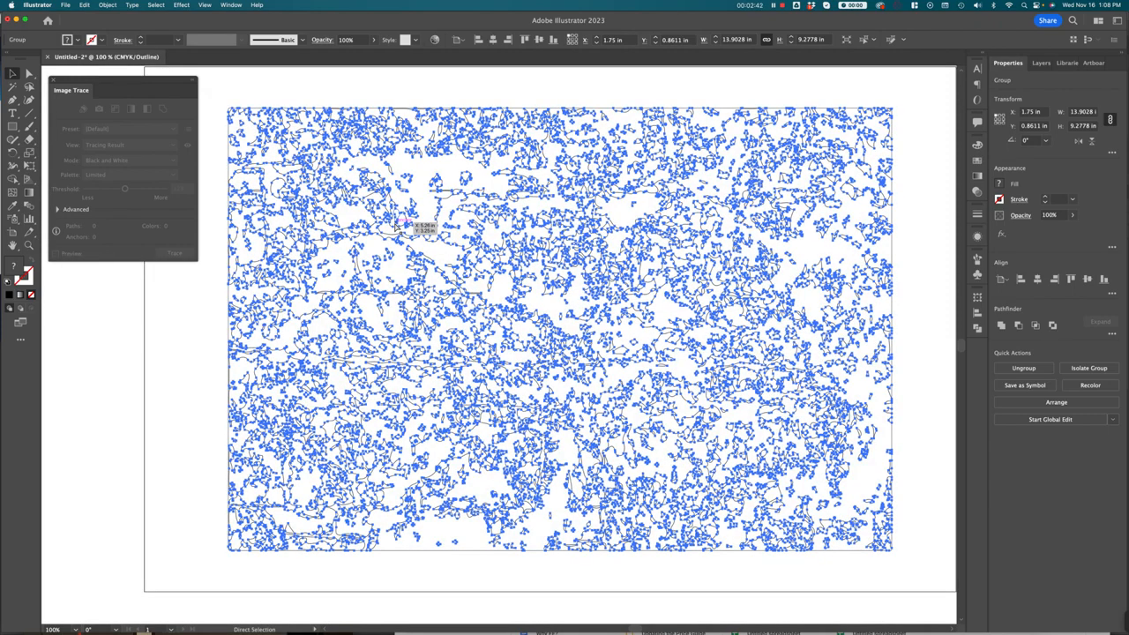
key(super+y)
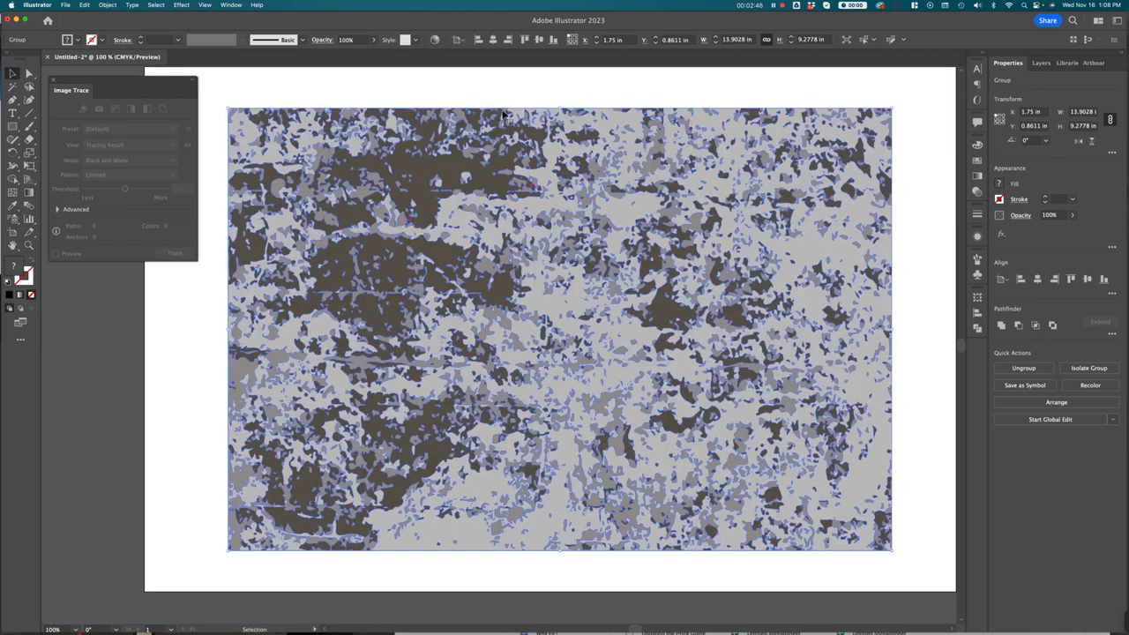
- Shift the expanded texture slightly up and to the right, to about X 1.94 in, Y 0.72 in
click(484, 90)
click(520, 281)
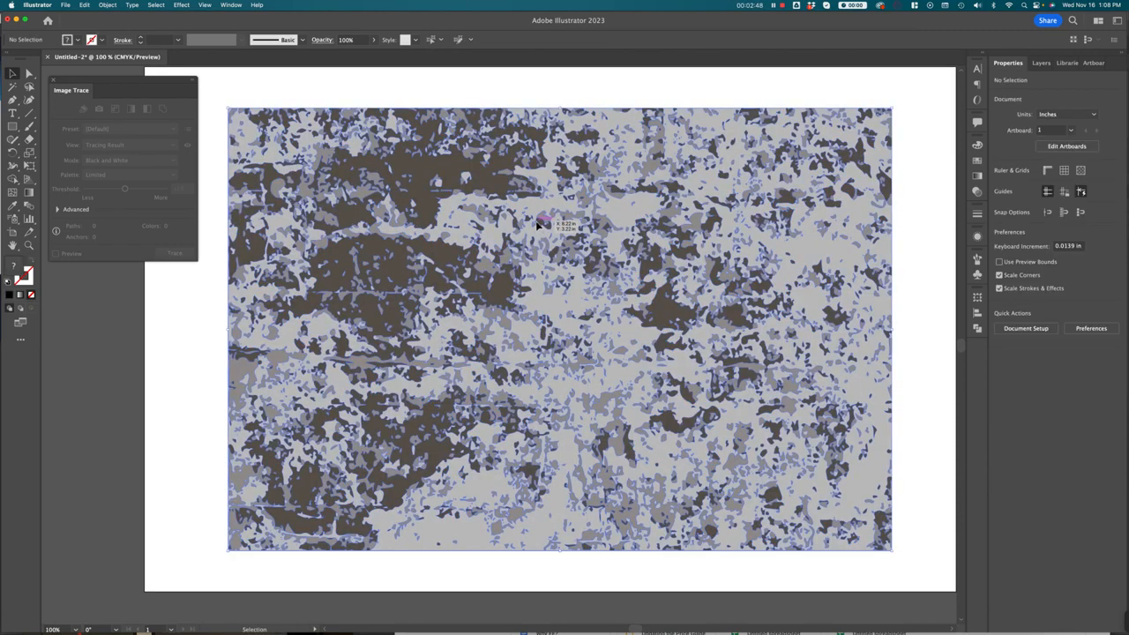
drag(520, 281, 529, 274)
- Place a black rectangle about 3.93 by 7.54 in over the middle of the texture, with corners rounded to about 0.73 in
click(13, 126)
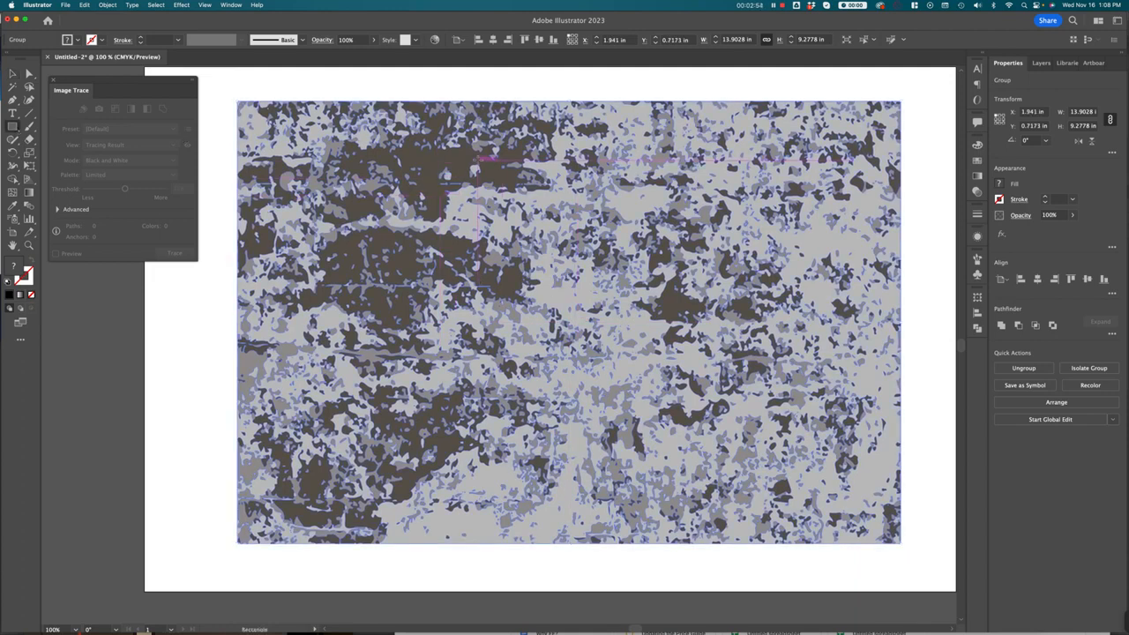
drag(483, 154, 671, 511)
click(13, 73)
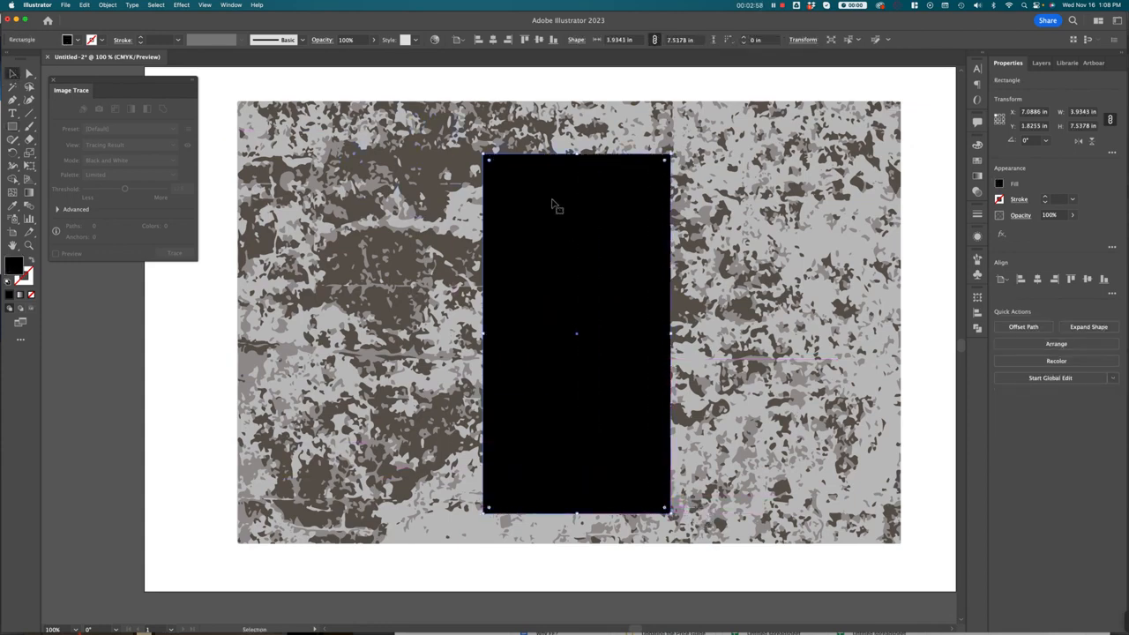
drag(497, 168, 517, 187)
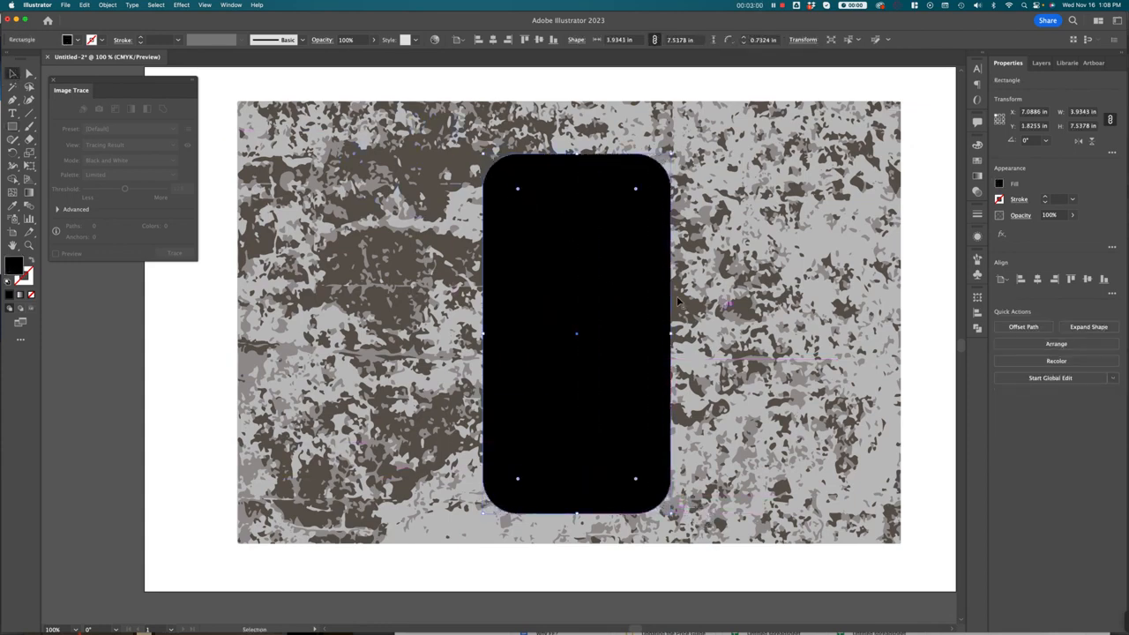
drag(659, 343, 623, 332)
- Rotate the texture 90° and scale it to about 5.20 by 7.80 in so it just surrounds the rounded rectangle
click(818, 370)
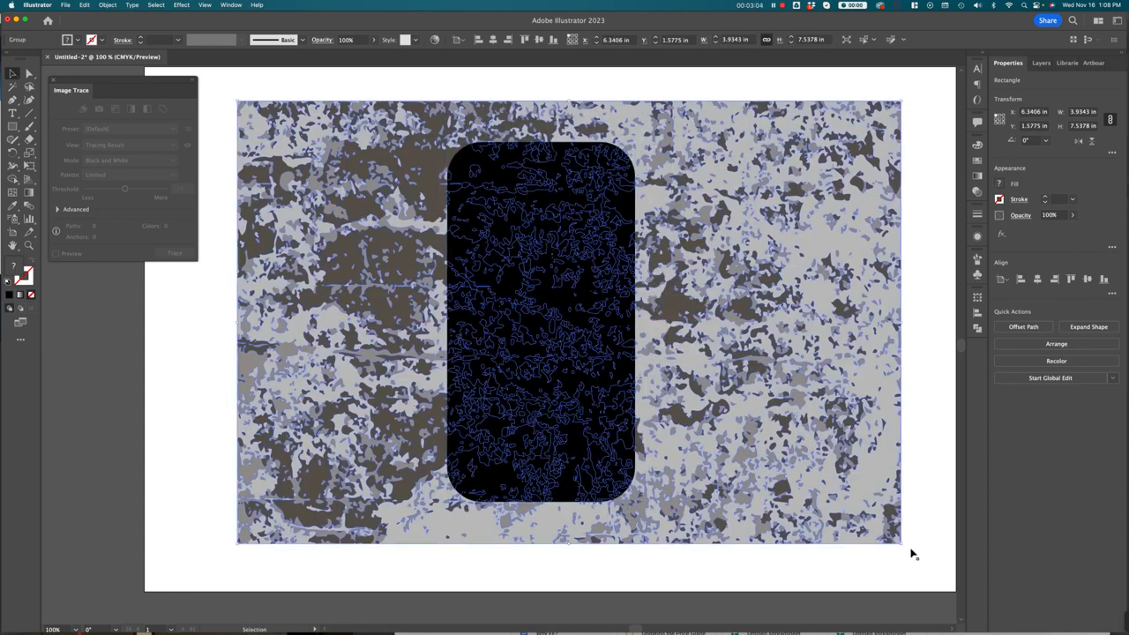
mouse_move(903, 548)
mouse_down()
mouse_move(842, 265)
mouse_move(749, 154)
mouse_move(671, 132)
mouse_up()
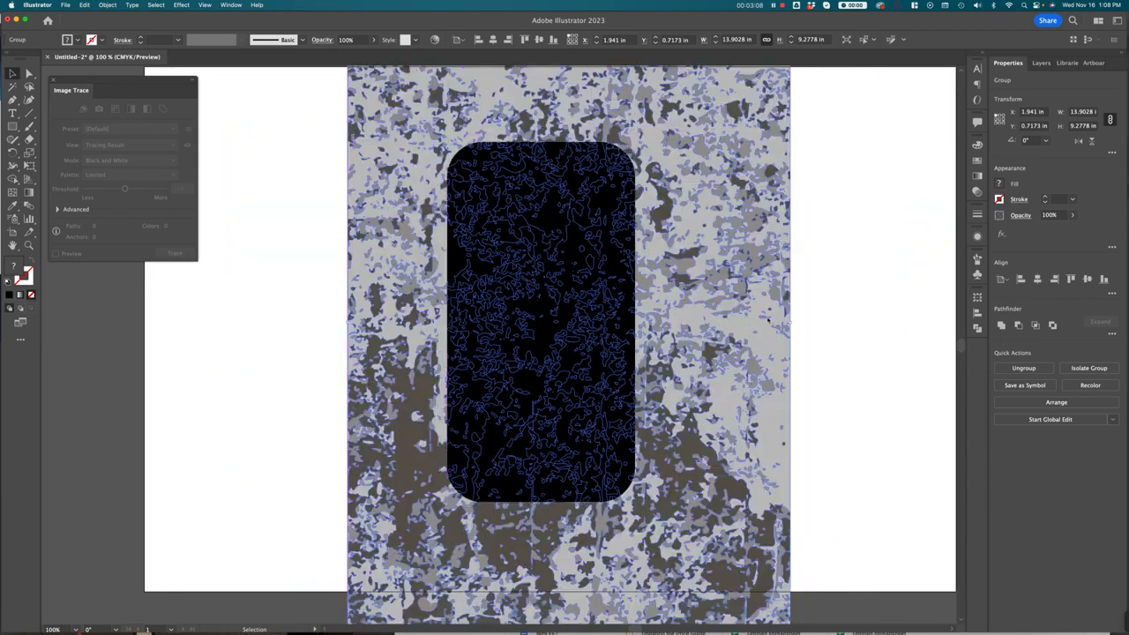
mouse_move(790, 322)
mouse_down()
mouse_move(804, 325)
mouse_move(679, 326)
mouse_move(647, 339)
mouse_move(706, 346)
mouse_up()
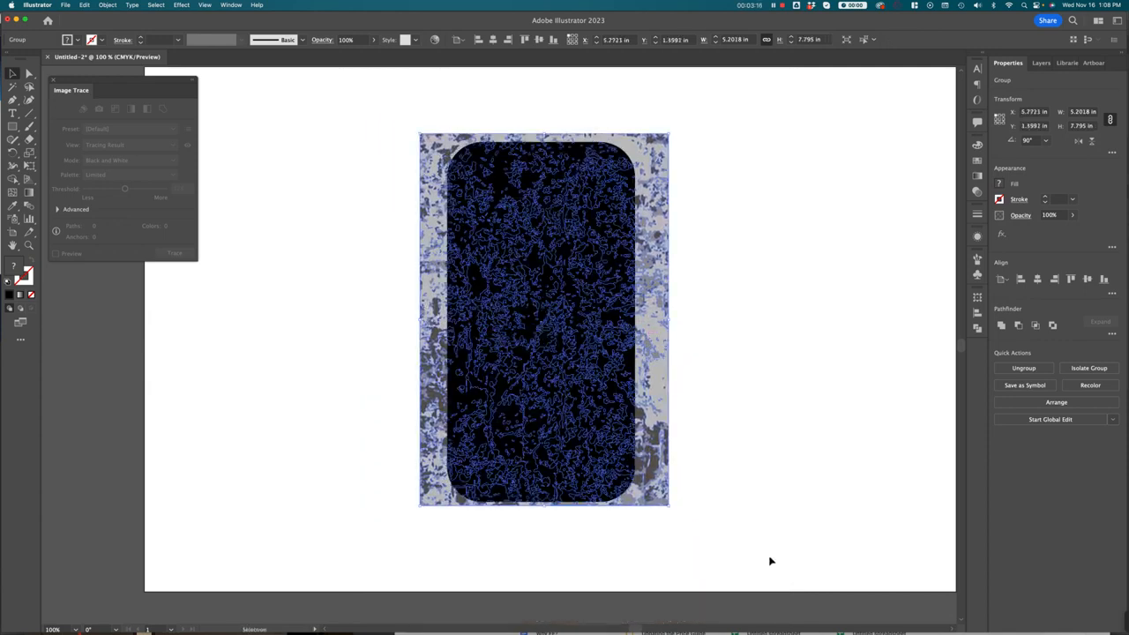
- Clip the traced texture to the rounded rectangle with a clipping mask and deselect it
key(super+shift+g)
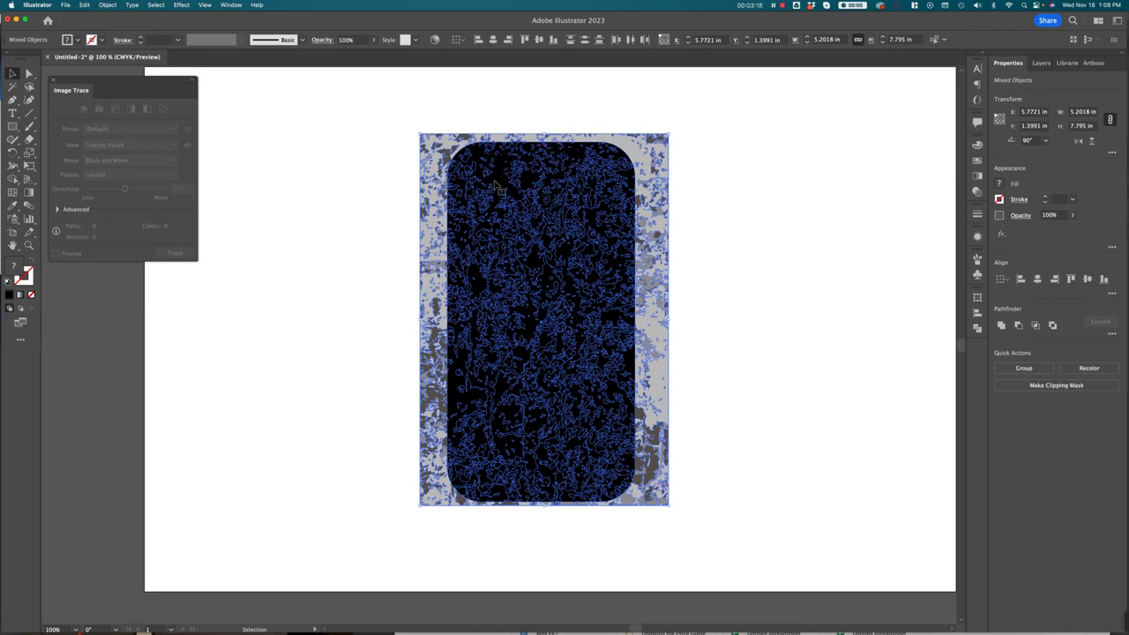
click(99, 6)
mouse_move(138, 325)
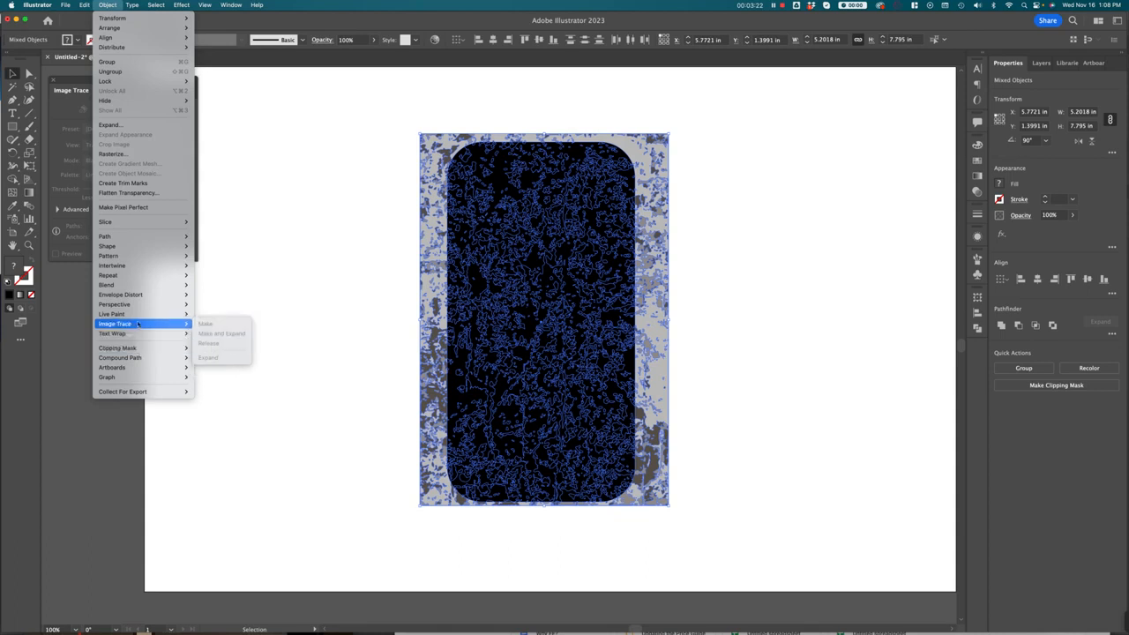
mouse_move(123, 348)
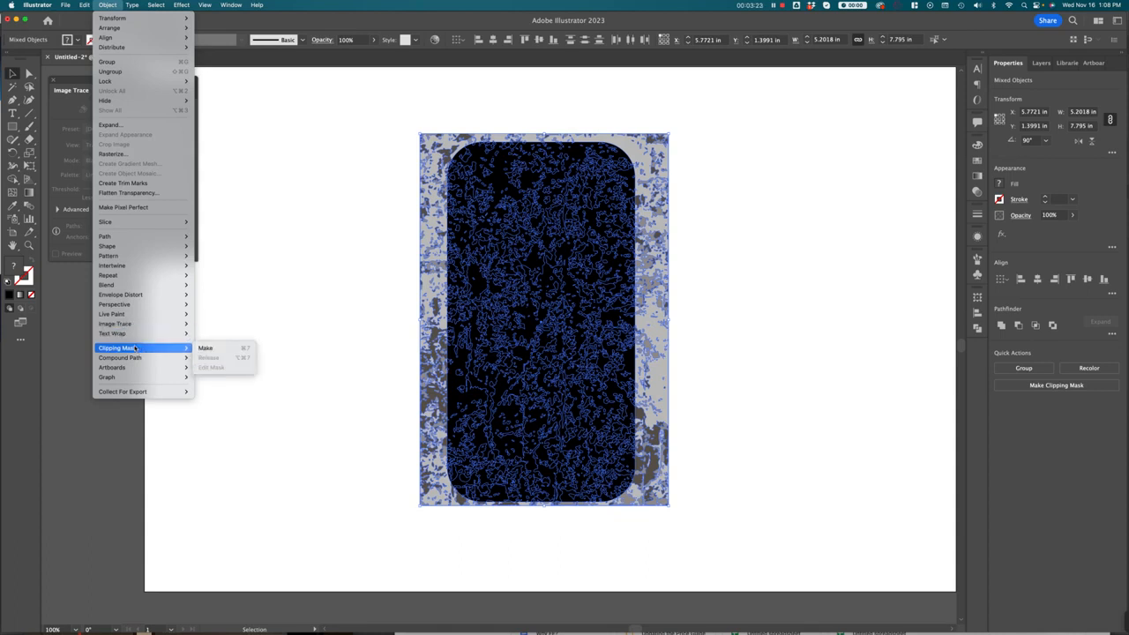
click(212, 349)
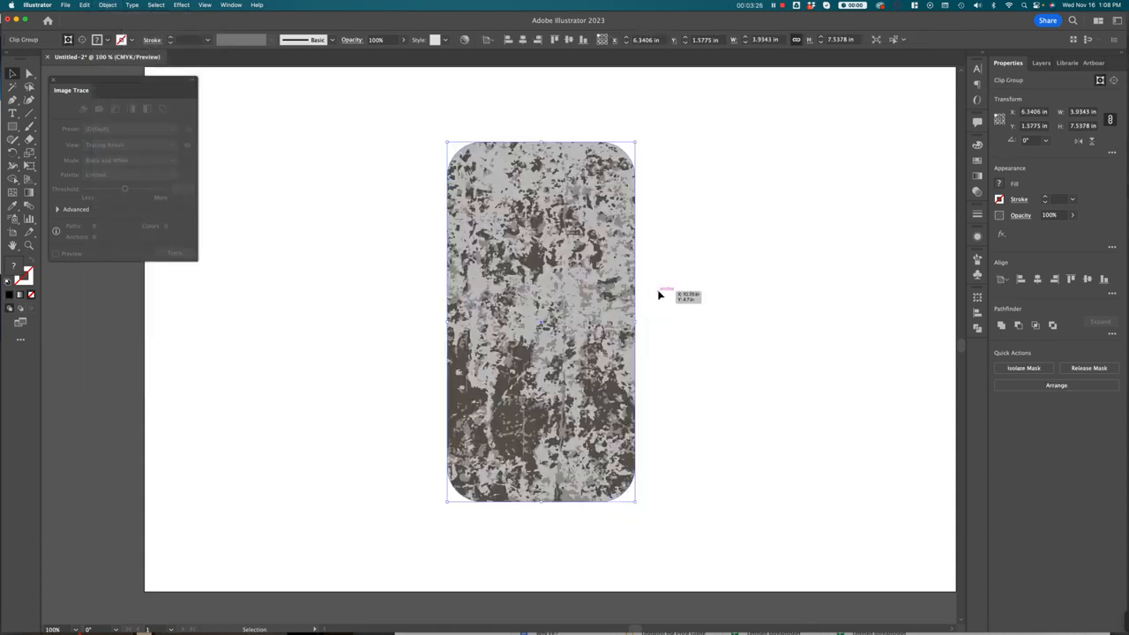
click(658, 295)
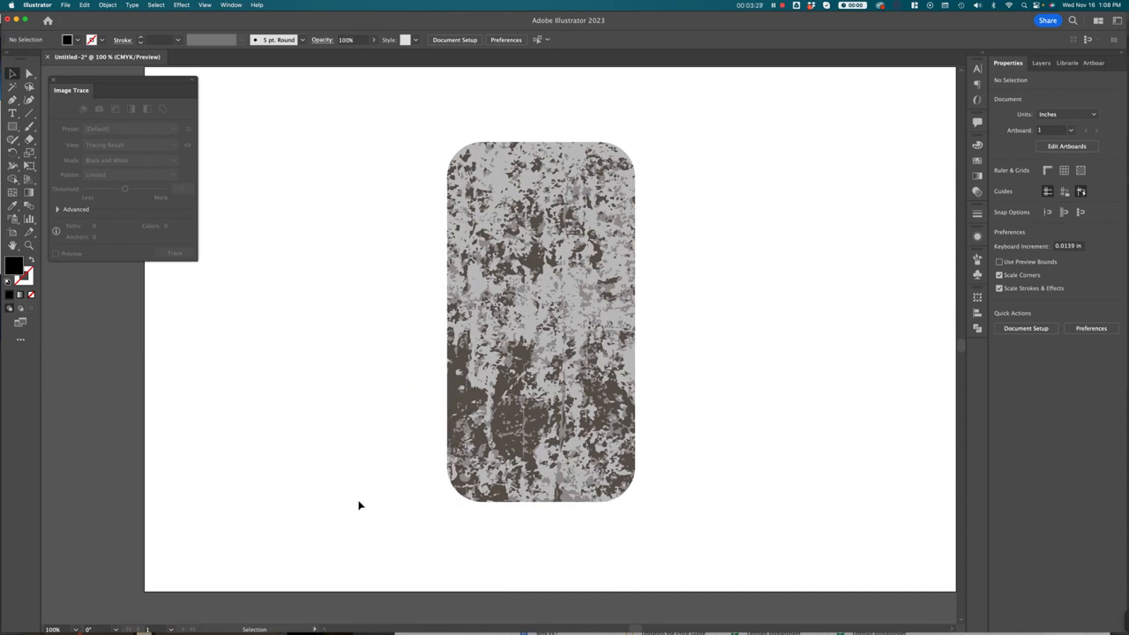